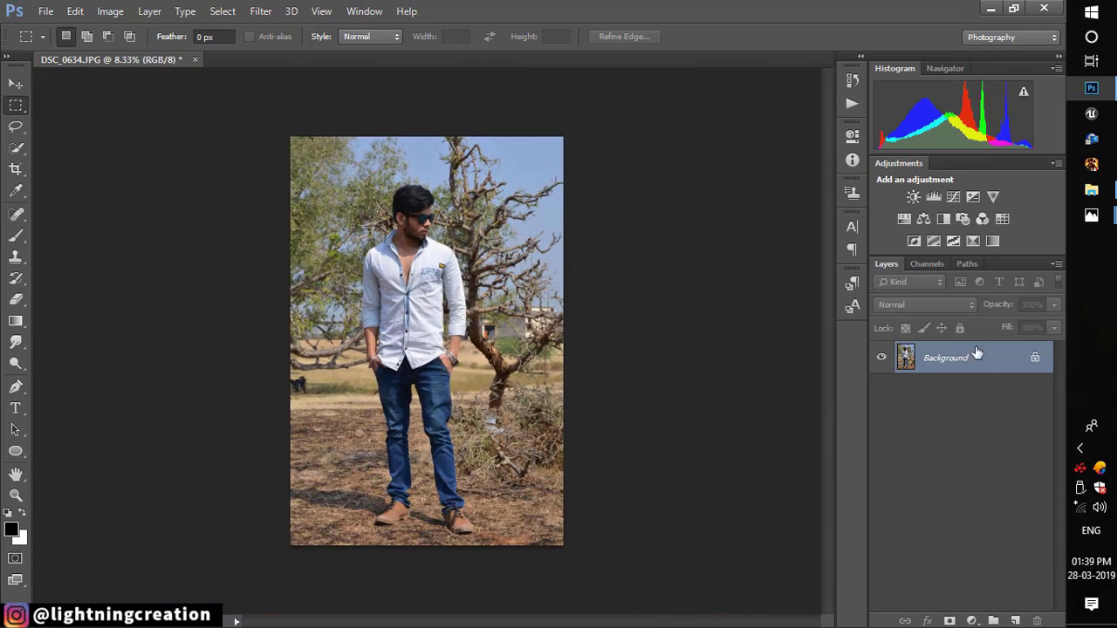
Step: Add a Channel Mixer adjustment layer and, for the Red output channel, set Green to +90 and Blue to -76
{"action": "left_click", "coordinate": [971, 621]}
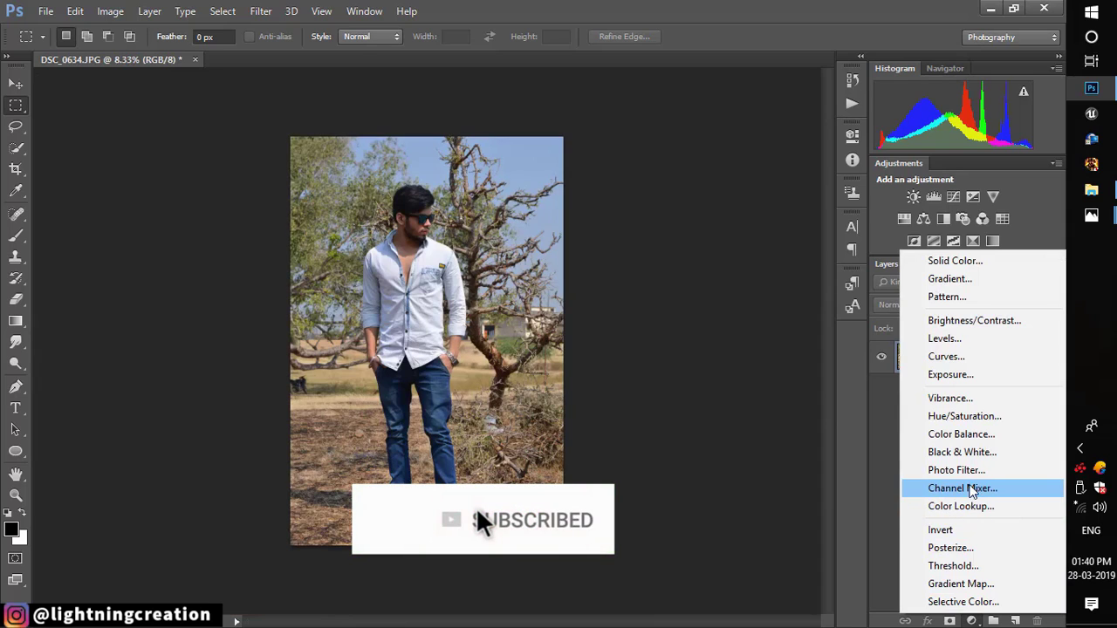
{"action": "left_click", "coordinate": [969, 489]}
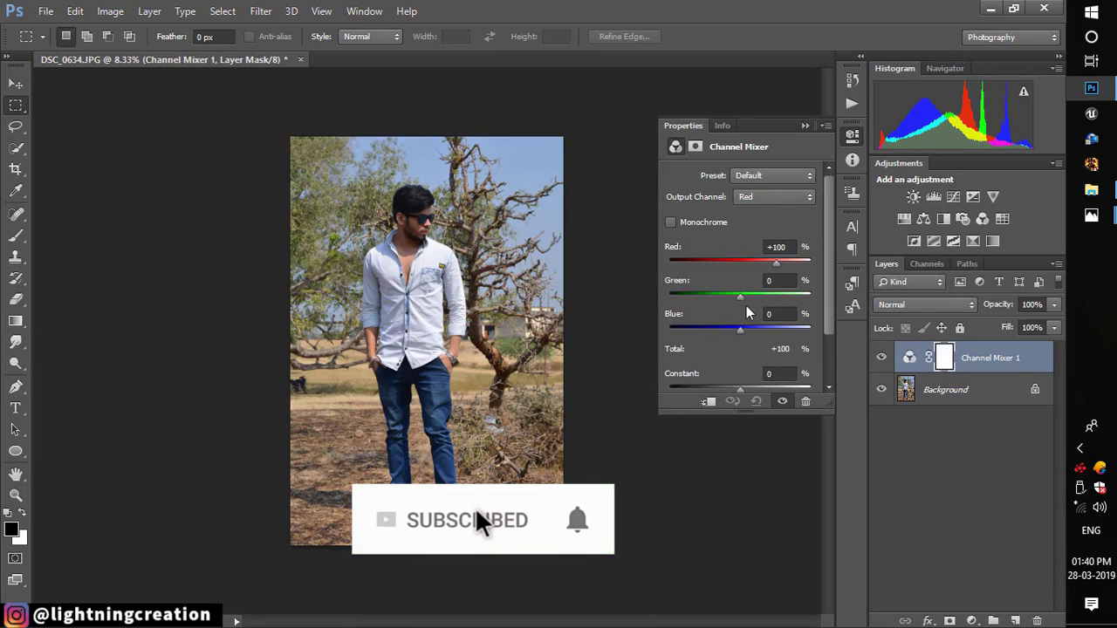
{"action": "left_click_drag", "start_coordinate": [741, 330], "coordinate": [768, 307]}
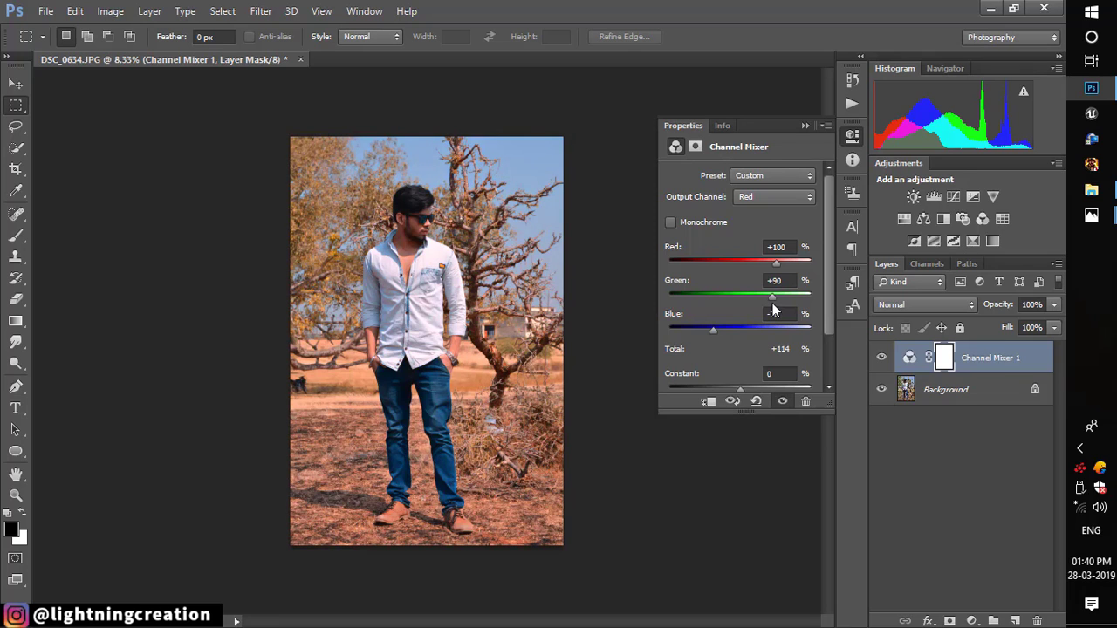
{"action": "left_click", "coordinate": [805, 126]}
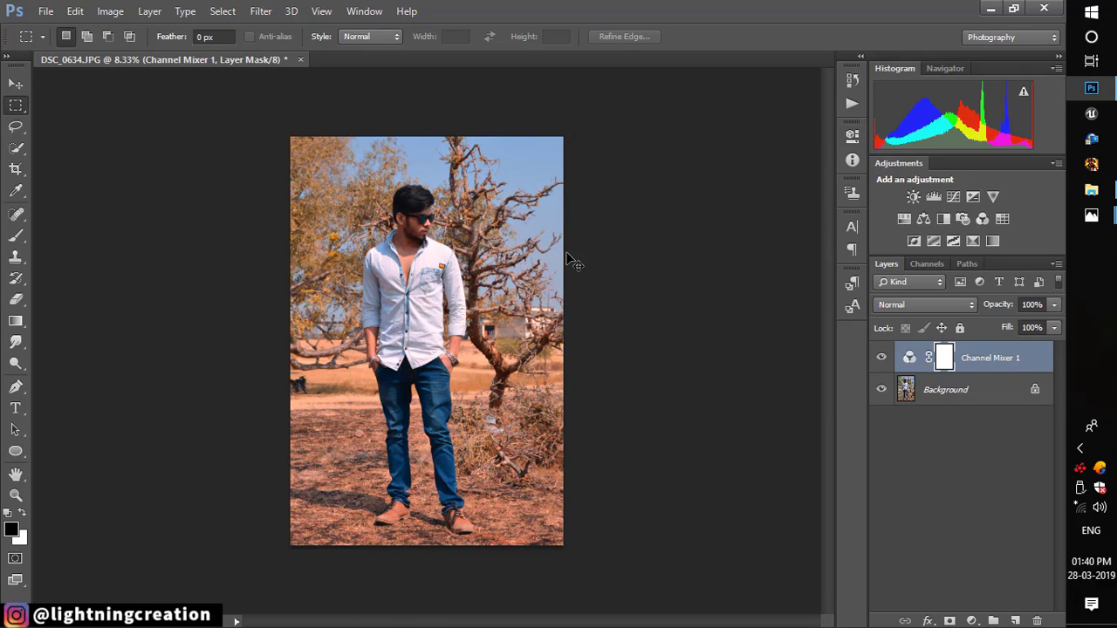
Step: Compare the photo up close with and without the Channel Mixer adjustment
{"action": "key", "text": "ctrl+plus"}
{"action": "key", "text": "ctrl+plus"}
{"action": "key", "text": "ctrl+minus"}
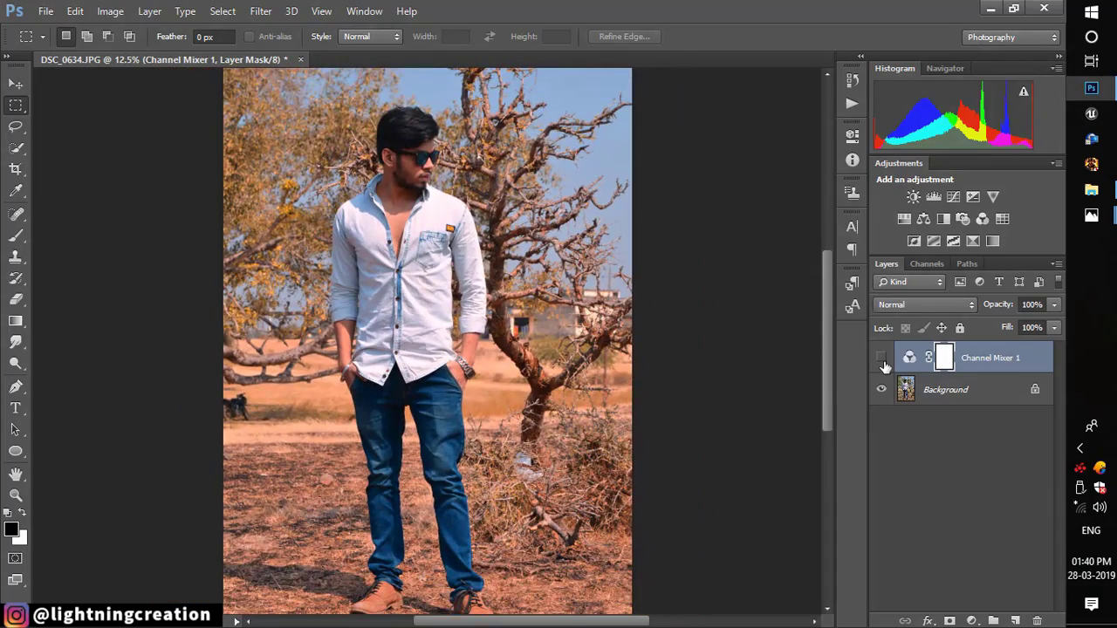
{"action": "left_click", "coordinate": [881, 360]}
{"action": "left_click", "coordinate": [882, 359]}
{"action": "left_click", "coordinate": [882, 359]}
{"action": "left_click", "coordinate": [881, 359]}
{"action": "key", "text": "ctrl+plus"}
{"action": "key", "text": "ctrl+minus"}
{"action": "key", "text": "ctrl+minus"}
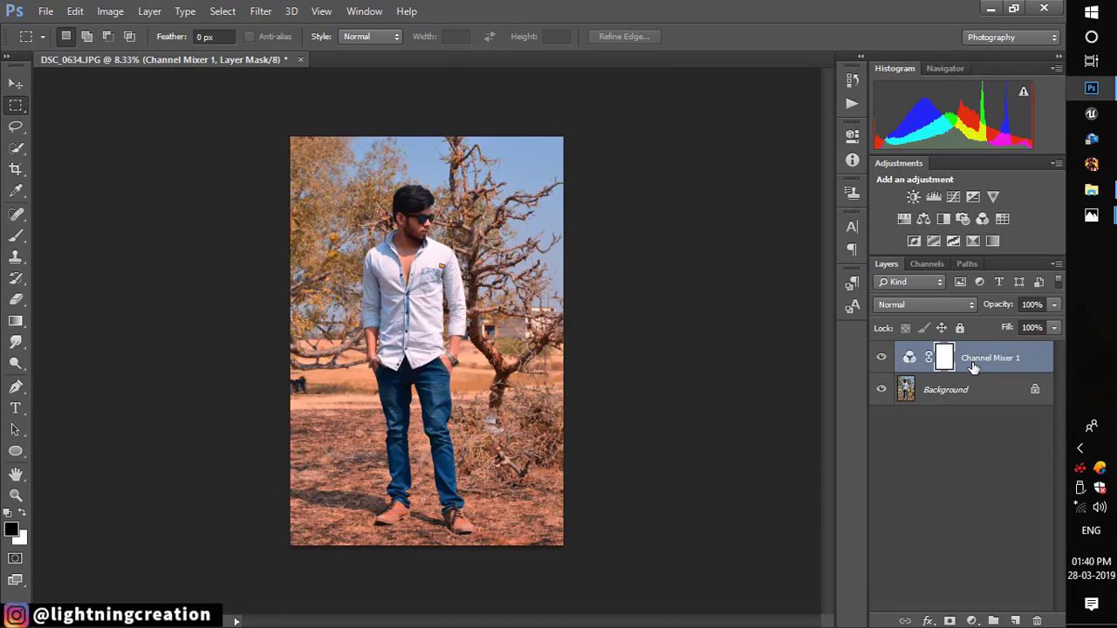
Step: Stamp all visible layers into a new layer and open it in the Camera Raw Filter
{"action": "key", "text": "ctrl+shift+alt+e"}
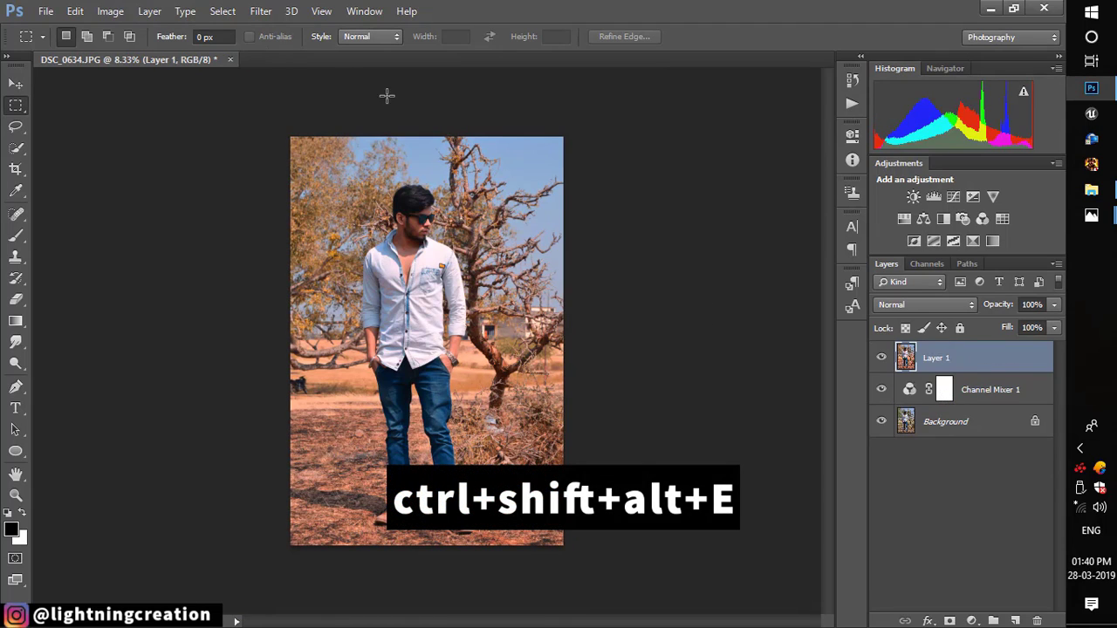
{"action": "left_click", "coordinate": [272, 14]}
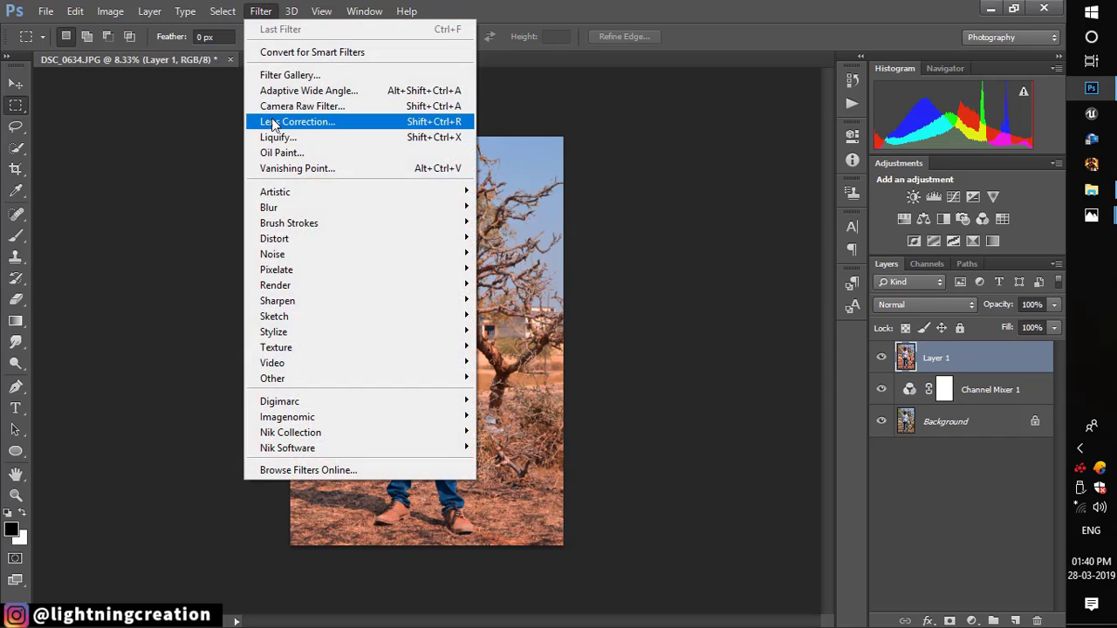
{"action": "left_click", "coordinate": [328, 106]}
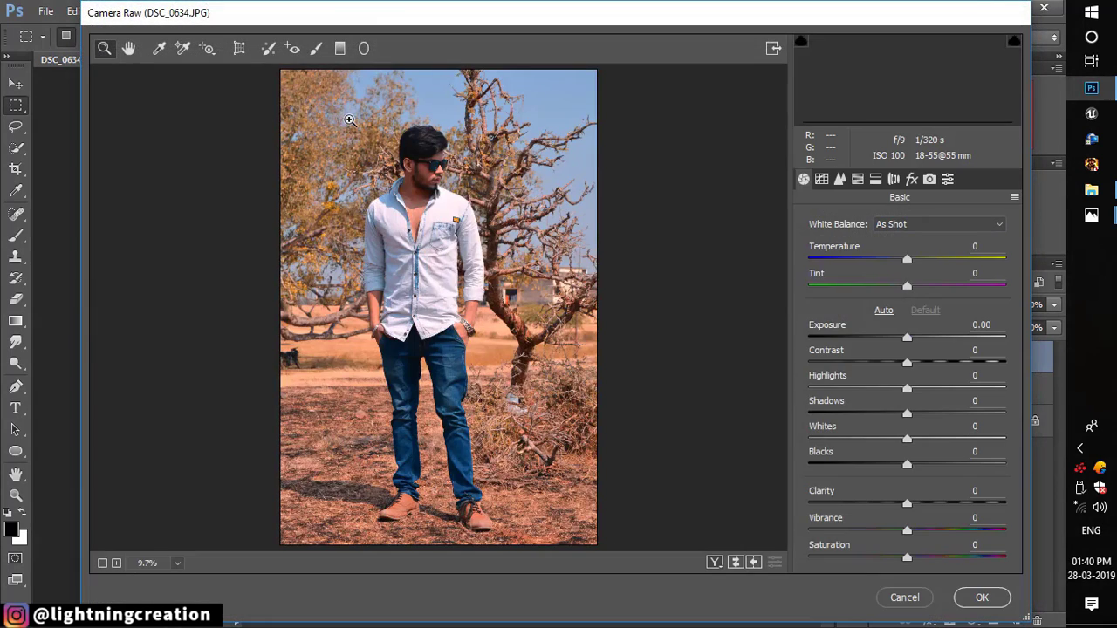
Step: Set the Blues hue to -73 in the HSL adjustments to turn the sky and jeans teal
{"action": "left_click", "coordinate": [912, 180]}
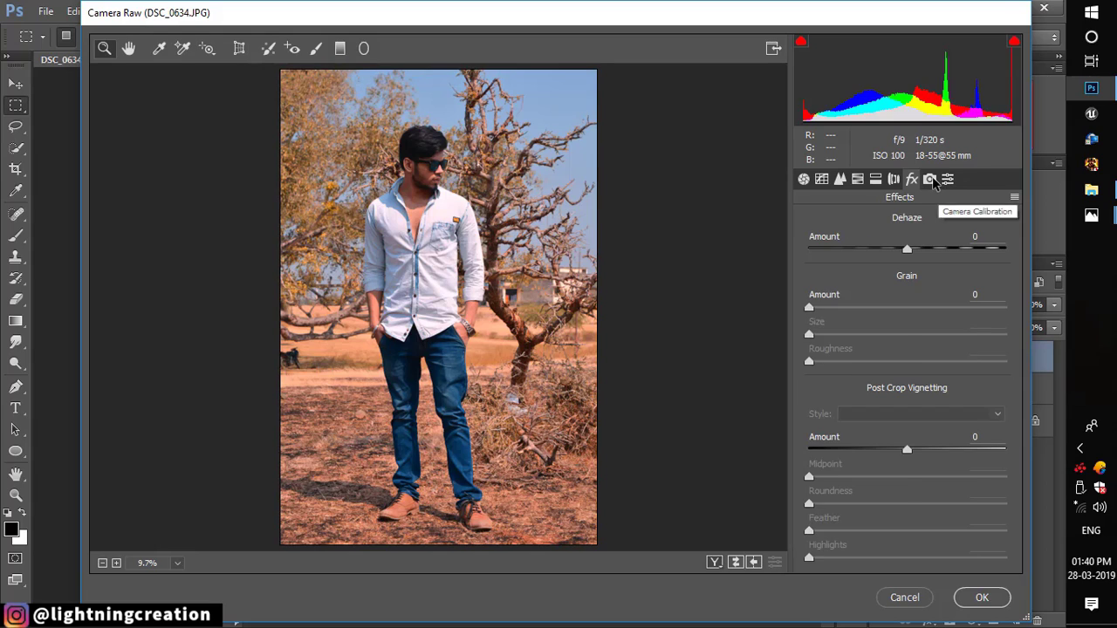
{"action": "left_click", "coordinate": [929, 179]}
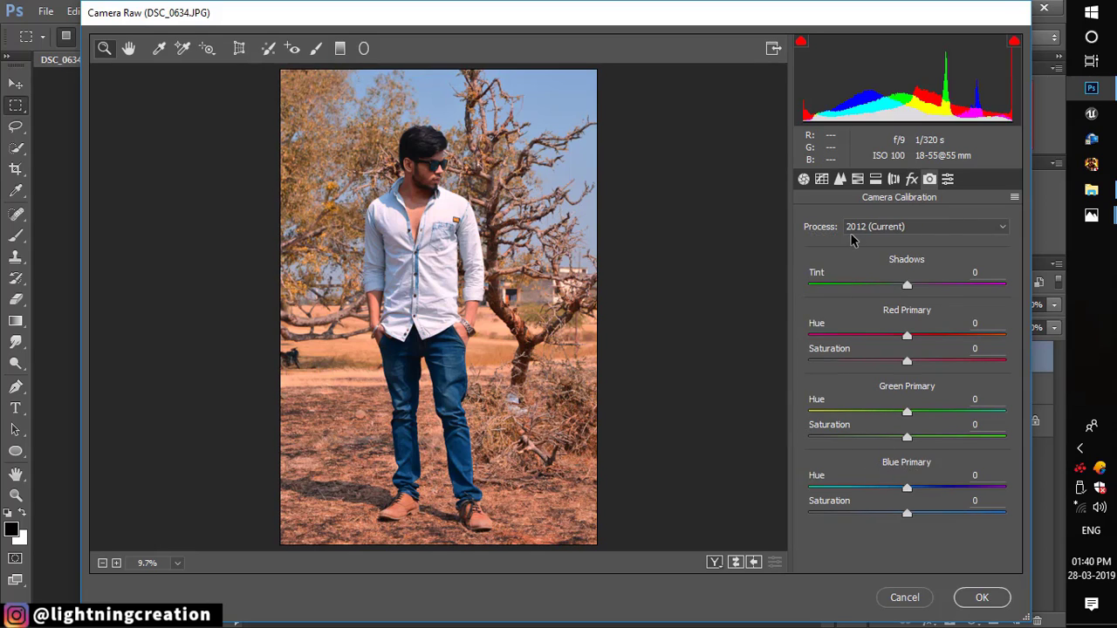
{"action": "left_click", "coordinate": [859, 182]}
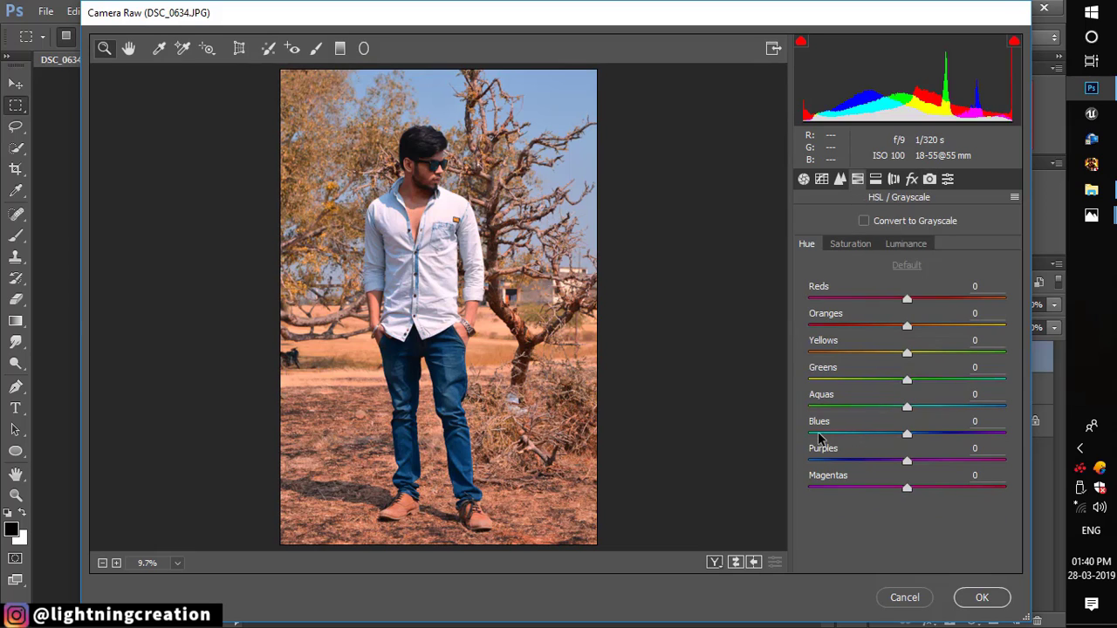
{"action": "left_click_drag", "start_coordinate": [907, 434], "coordinate": [831, 434]}
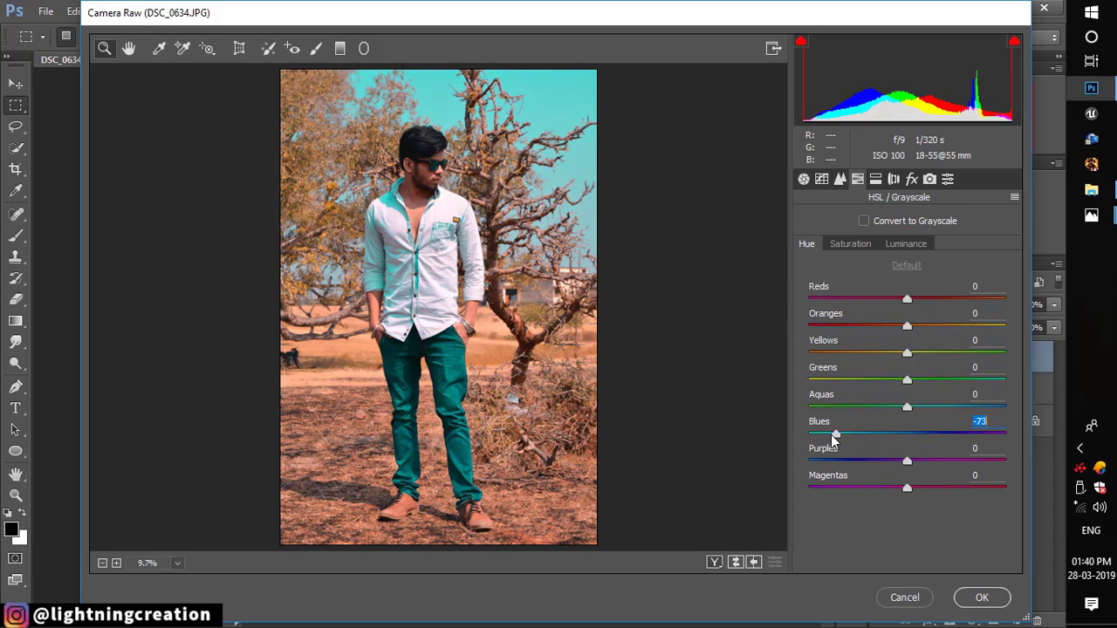
Step: Set the HSL saturation of Blues to +15 and of Oranges to +29
{"action": "left_click", "coordinate": [861, 245]}
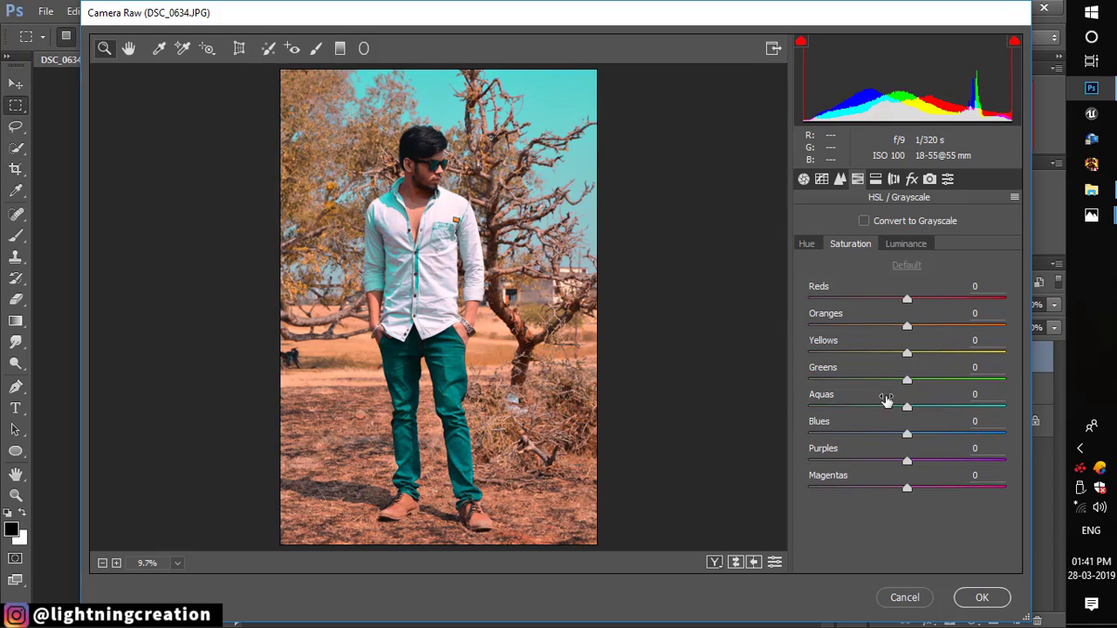
{"action": "mouse_move", "coordinate": [900, 433]}
{"action": "left_mouse_down"}
{"action": "mouse_move", "coordinate": [870, 434]}
{"action": "mouse_move", "coordinate": [922, 434]}
{"action": "left_mouse_up"}
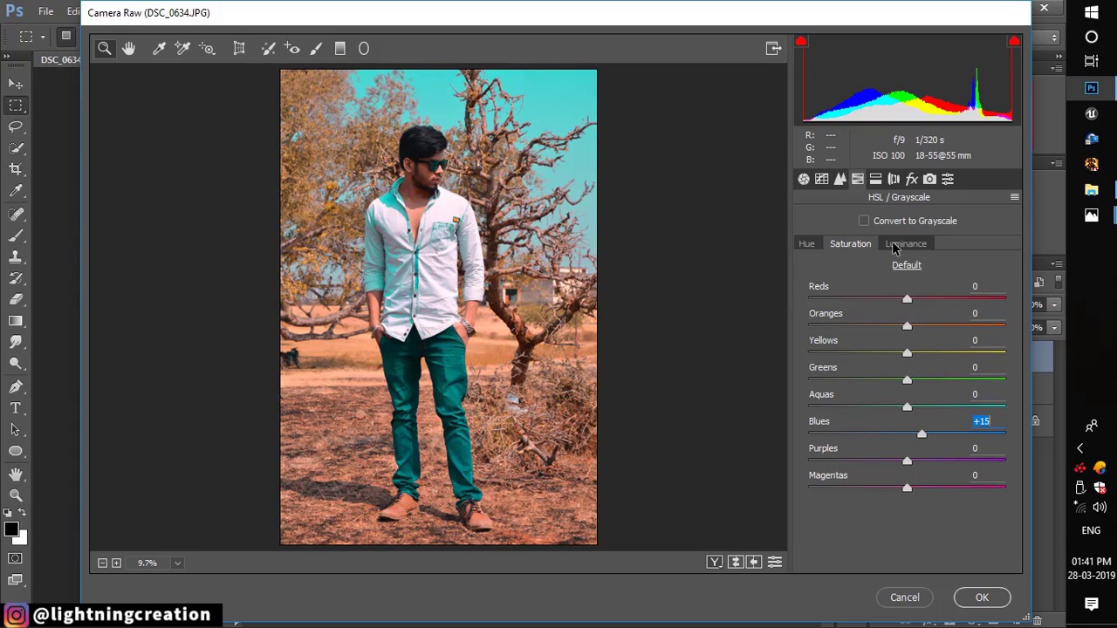
{"action": "mouse_move", "coordinate": [907, 328]}
{"action": "left_mouse_down"}
{"action": "mouse_move", "coordinate": [878, 325]}
{"action": "mouse_move", "coordinate": [927, 327]}
{"action": "left_mouse_up"}
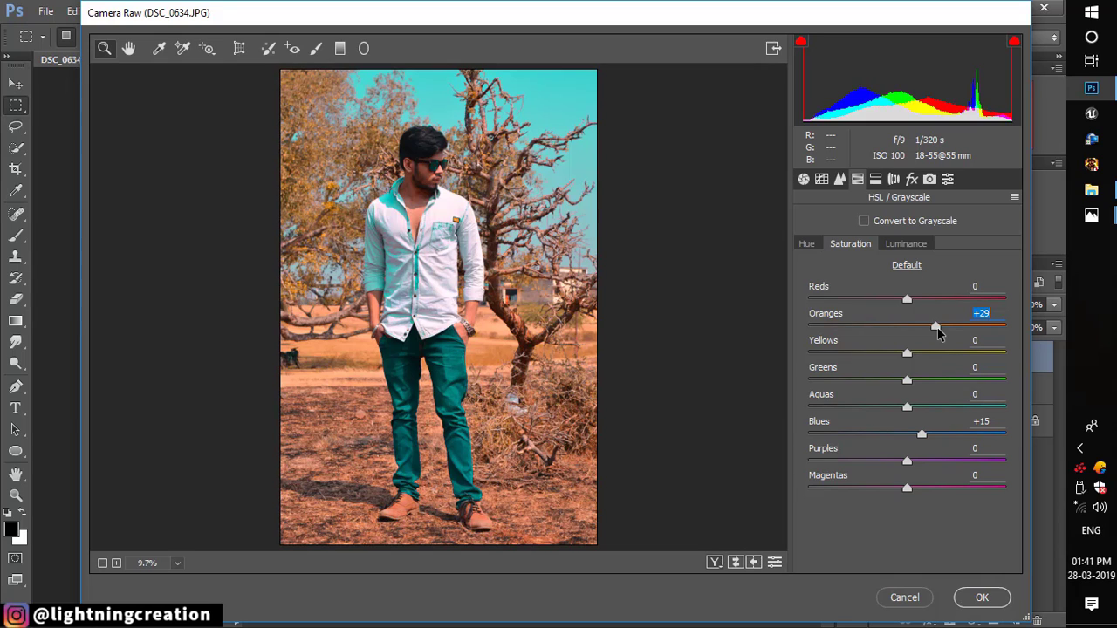
Step: Set the Oranges luminance to +21 and the Oranges hue to -12 in the HSL adjustments
{"action": "left_click", "coordinate": [911, 248]}
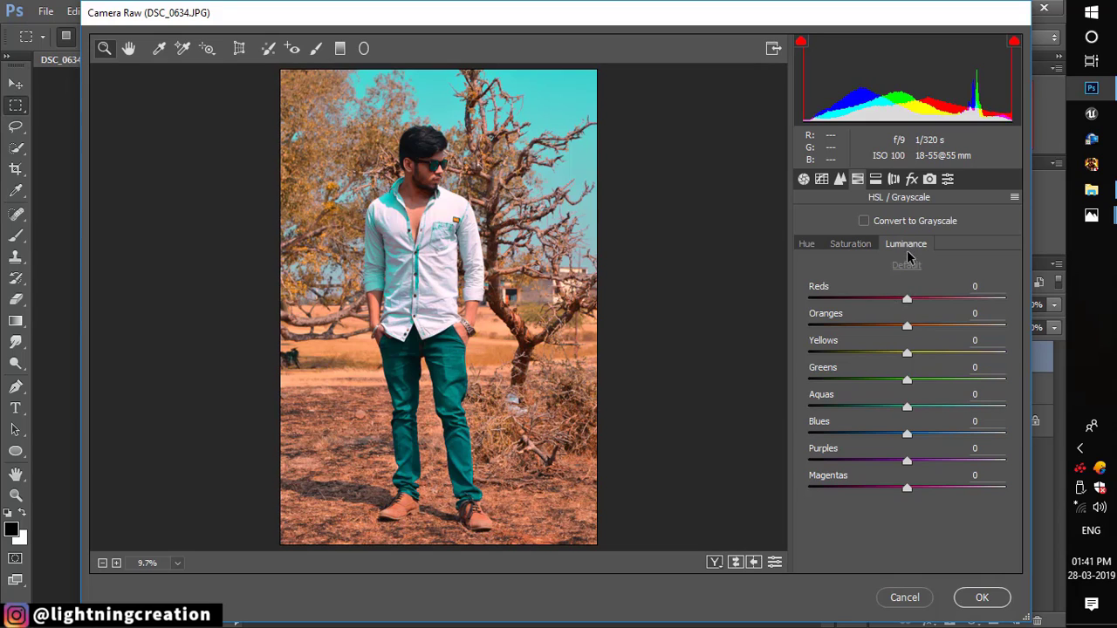
{"action": "left_click_drag", "start_coordinate": [908, 328], "coordinate": [928, 329]}
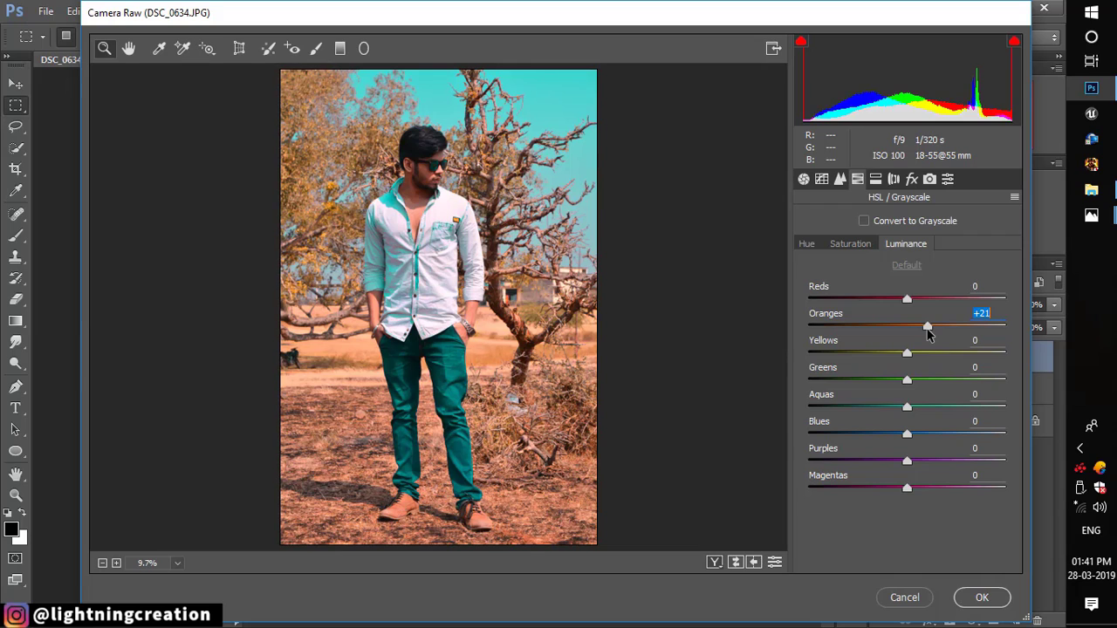
{"action": "left_click", "coordinate": [807, 245]}
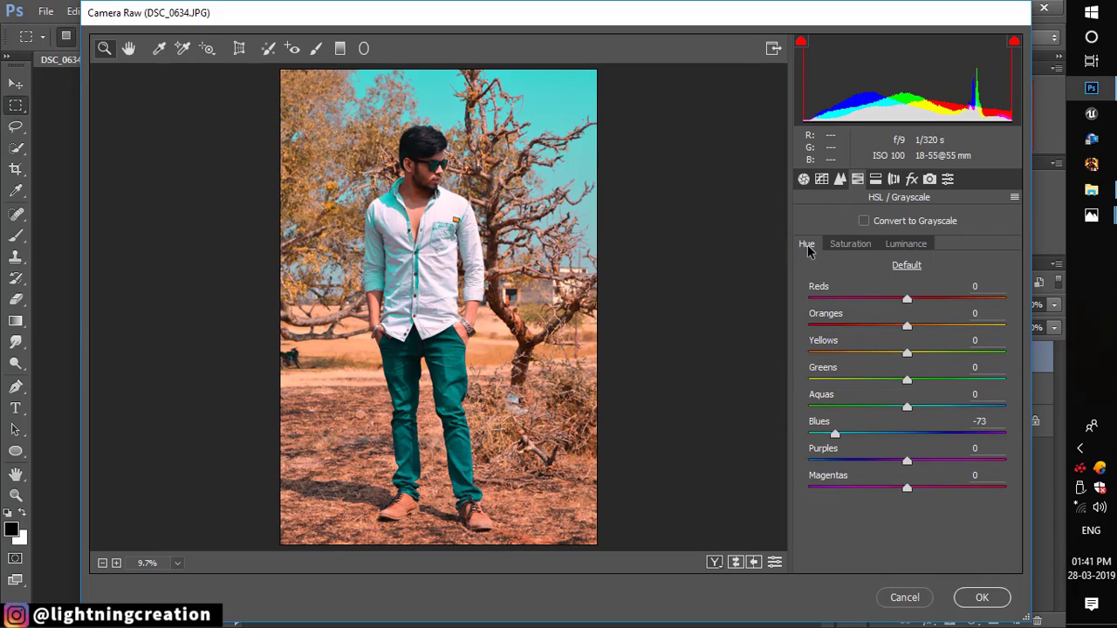
{"action": "mouse_move", "coordinate": [907, 328]}
{"action": "left_mouse_down"}
{"action": "mouse_move", "coordinate": [870, 325]}
{"action": "mouse_move", "coordinate": [922, 332]}
{"action": "mouse_move", "coordinate": [893, 332]}
{"action": "left_mouse_up"}
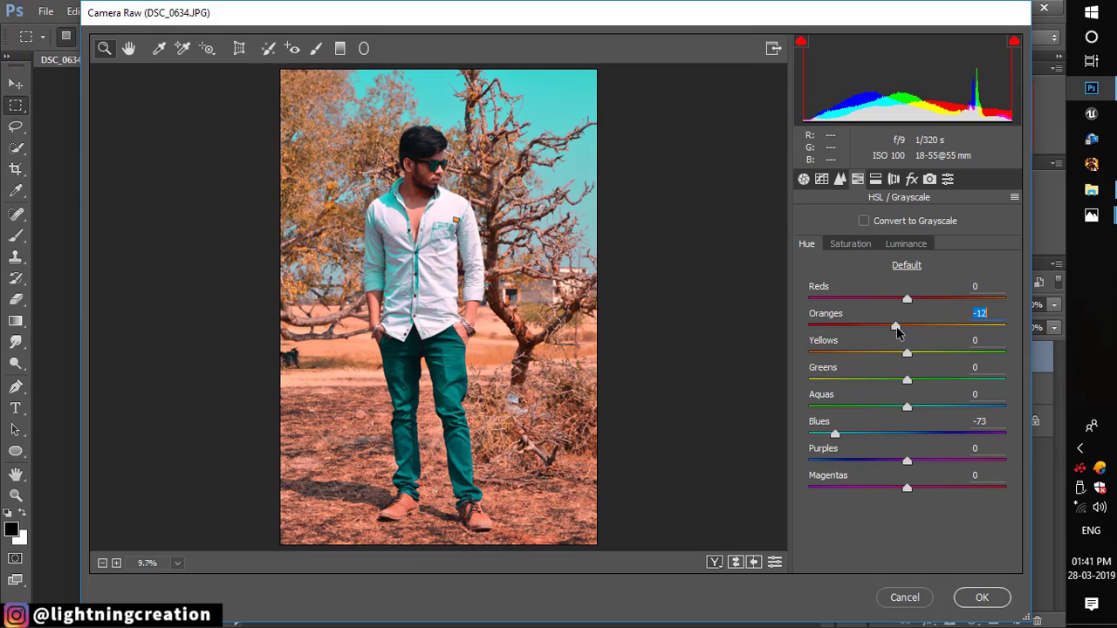
Step: In Camera Calibration, set the Blue Primary hue to -1 and the Red Primary saturation to -11
{"action": "left_click", "coordinate": [912, 179]}
{"action": "left_click", "coordinate": [946, 179]}
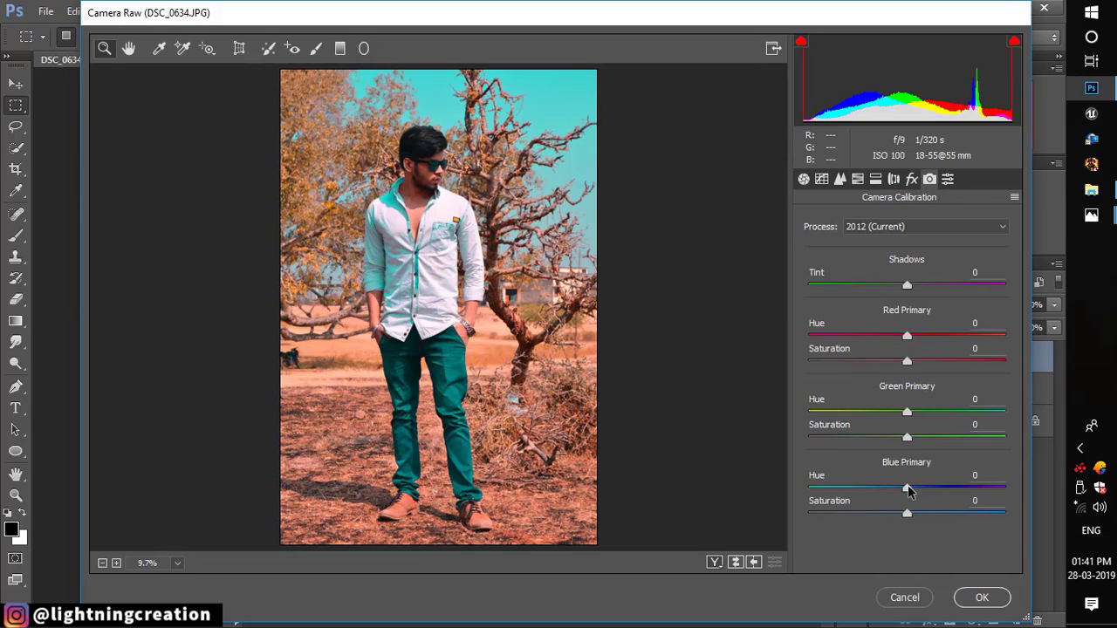
{"action": "left_click_drag", "start_coordinate": [908, 486], "coordinate": [908, 489]}
{"action": "left_click_drag", "start_coordinate": [906, 363], "coordinate": [894, 366]}
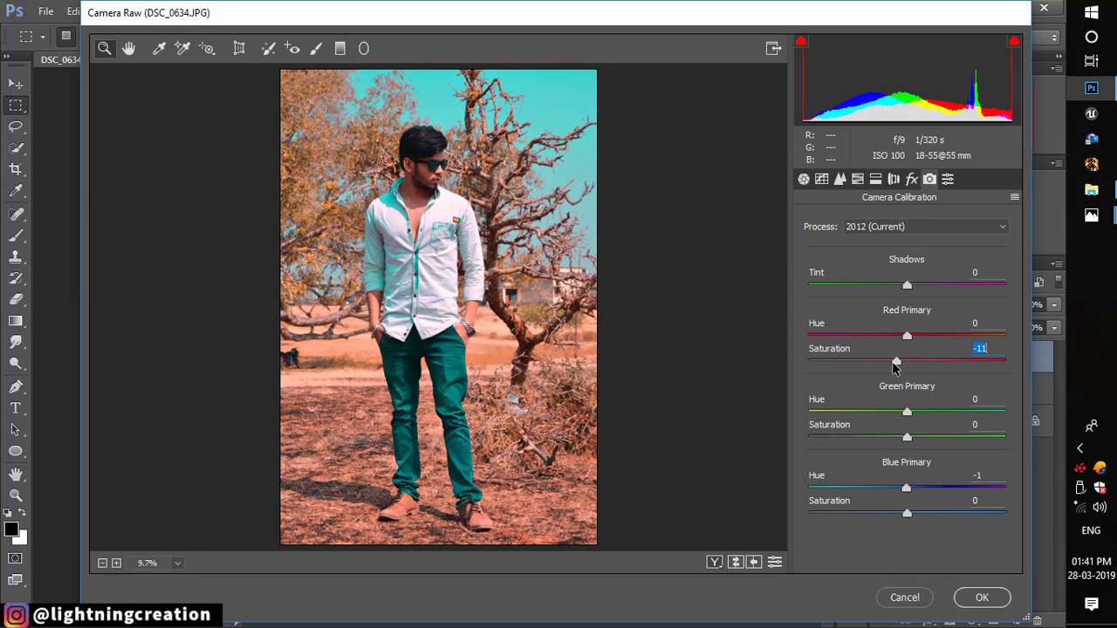
Step: In the Basic adjustments, set Clarity to +13, Saturation to -8 and Highlights to -25
{"action": "left_click", "coordinate": [804, 180]}
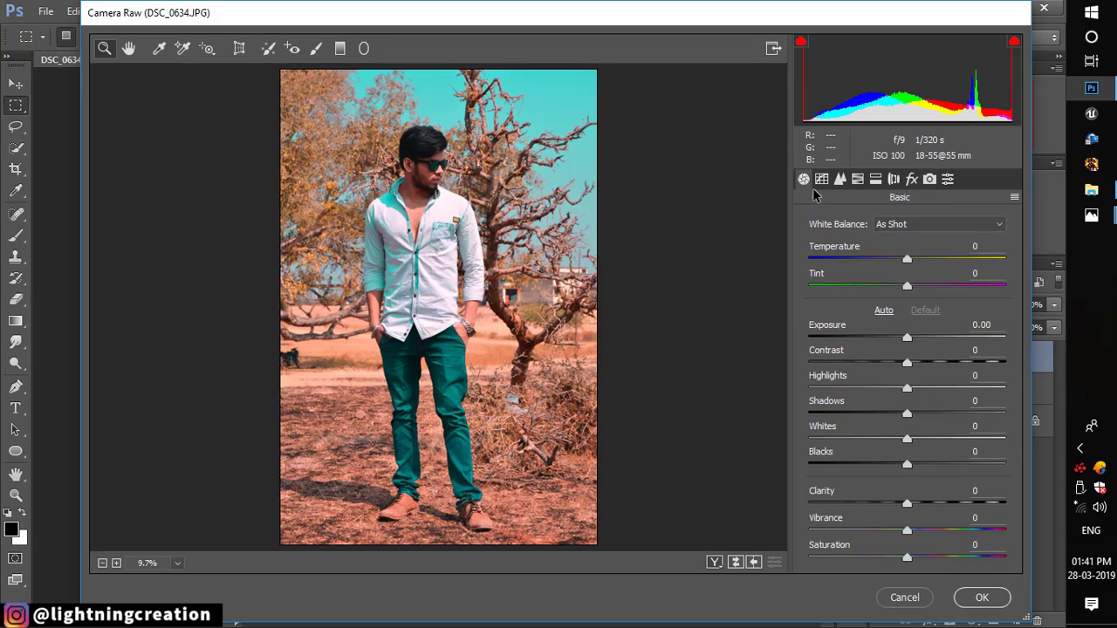
{"action": "left_click_drag", "start_coordinate": [911, 506], "coordinate": [928, 506]}
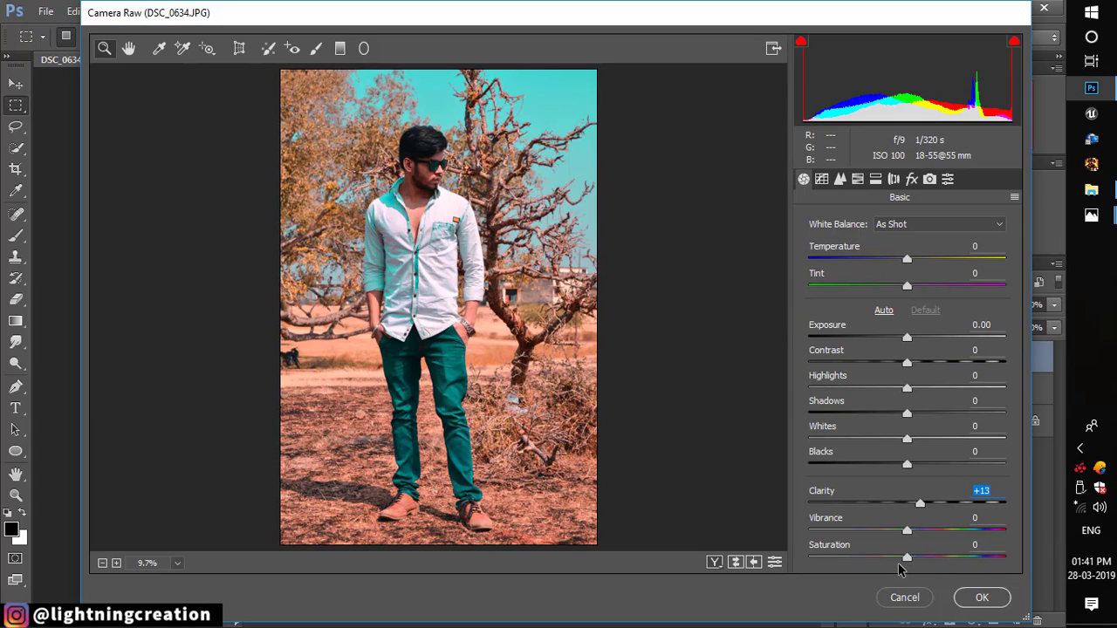
{"action": "left_click_drag", "start_coordinate": [907, 557], "coordinate": [899, 557]}
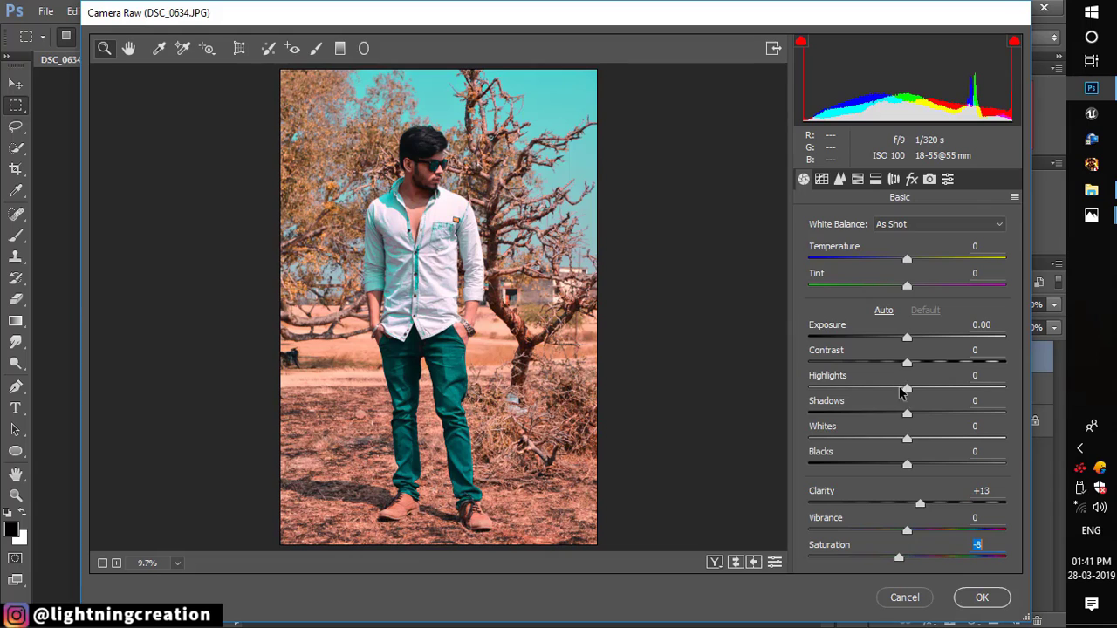
{"action": "left_click_drag", "start_coordinate": [907, 395], "coordinate": [883, 393]}
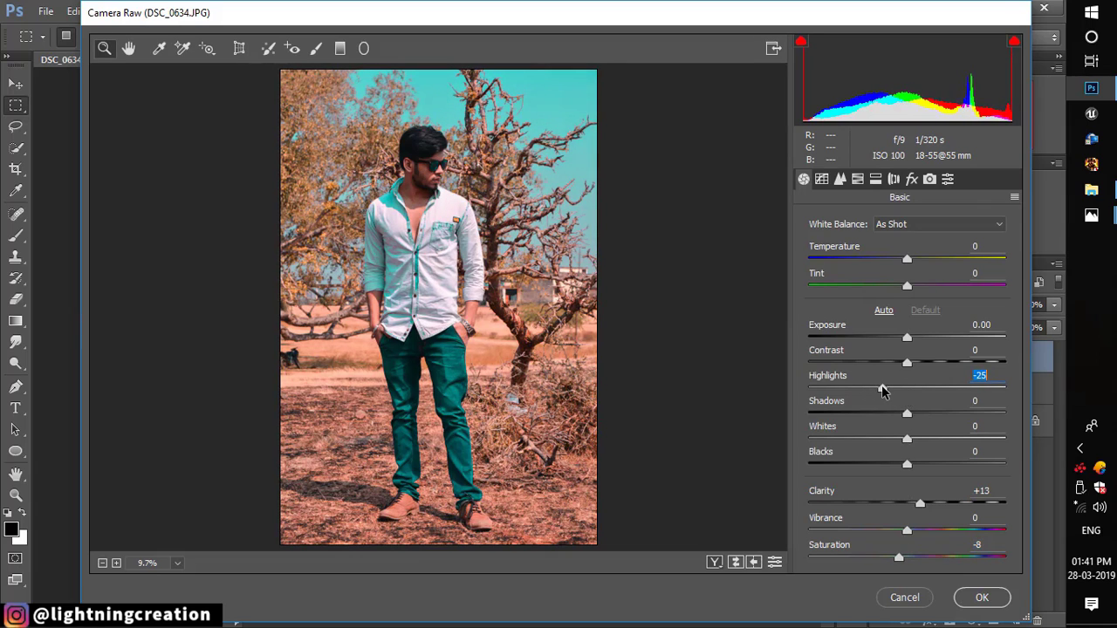
Step: Set Temperature to +3, Blacks to +13, Whites to +5 and Shadows to +4 in the Basic adjustments
{"action": "left_click", "coordinate": [918, 258]}
{"action": "left_click_drag", "start_coordinate": [917, 258], "coordinate": [913, 261]}
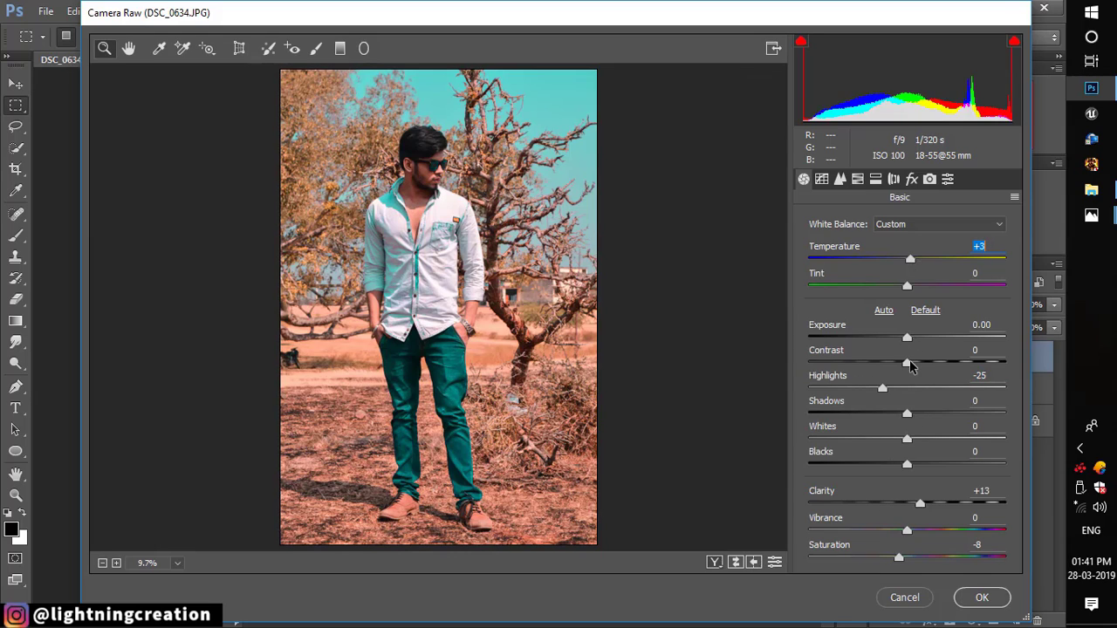
{"action": "left_click_drag", "start_coordinate": [908, 465], "coordinate": [925, 467]}
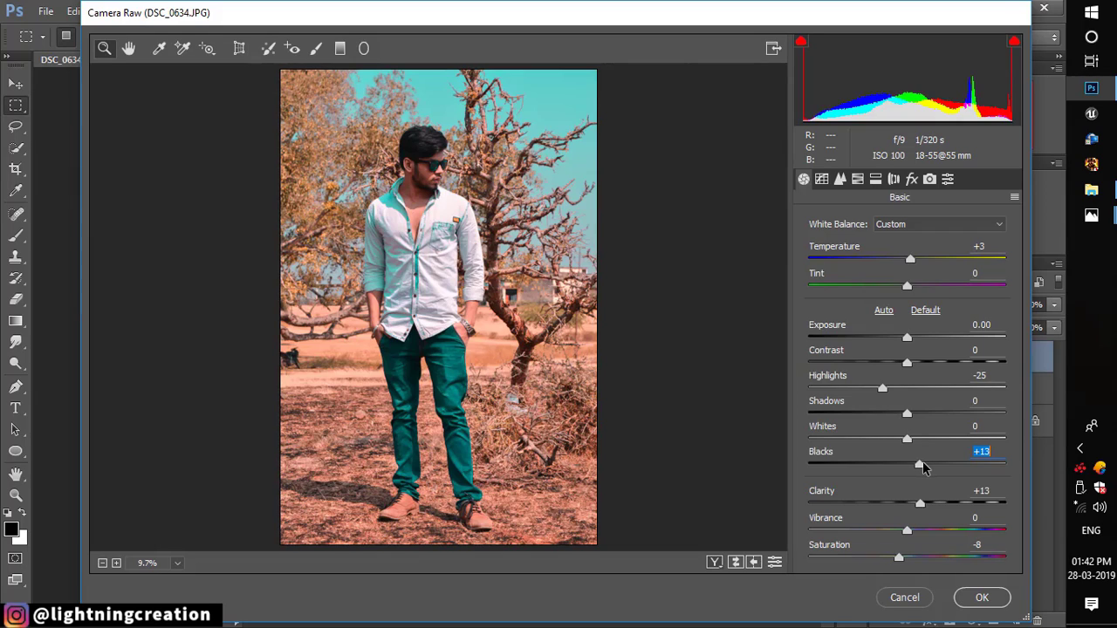
{"action": "mouse_move", "coordinate": [907, 424]}
{"action": "left_mouse_down"}
{"action": "mouse_move", "coordinate": [920, 428]}
{"action": "mouse_move", "coordinate": [915, 419]}
{"action": "left_mouse_up"}
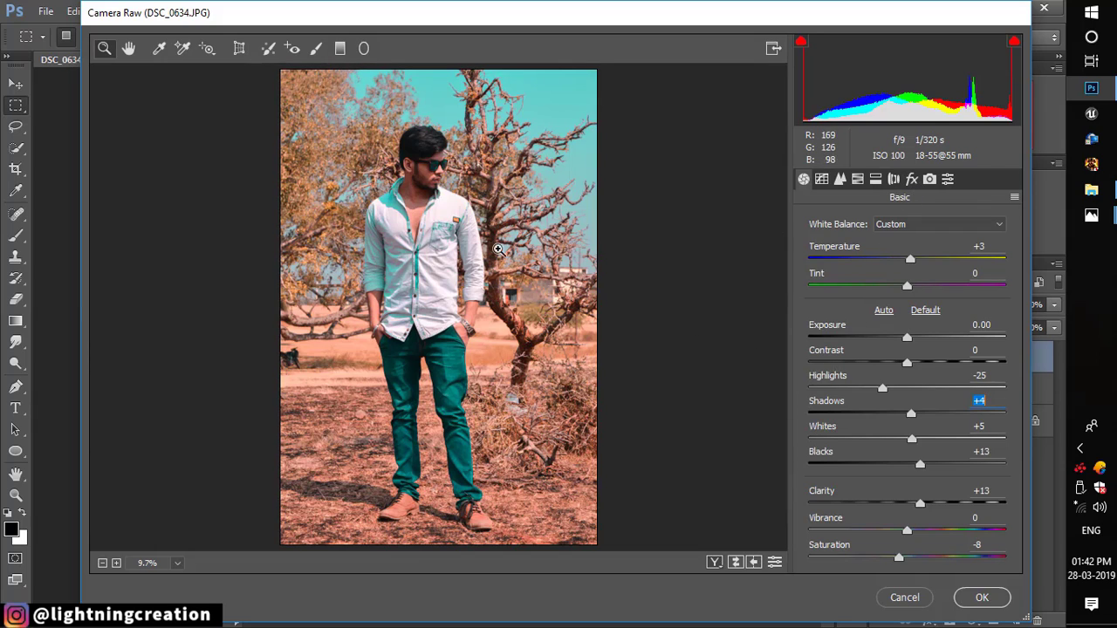
Step: Add a post-crop vignette with an amount of -13 and apply the Camera Raw Filter
{"action": "left_click", "coordinate": [912, 179]}
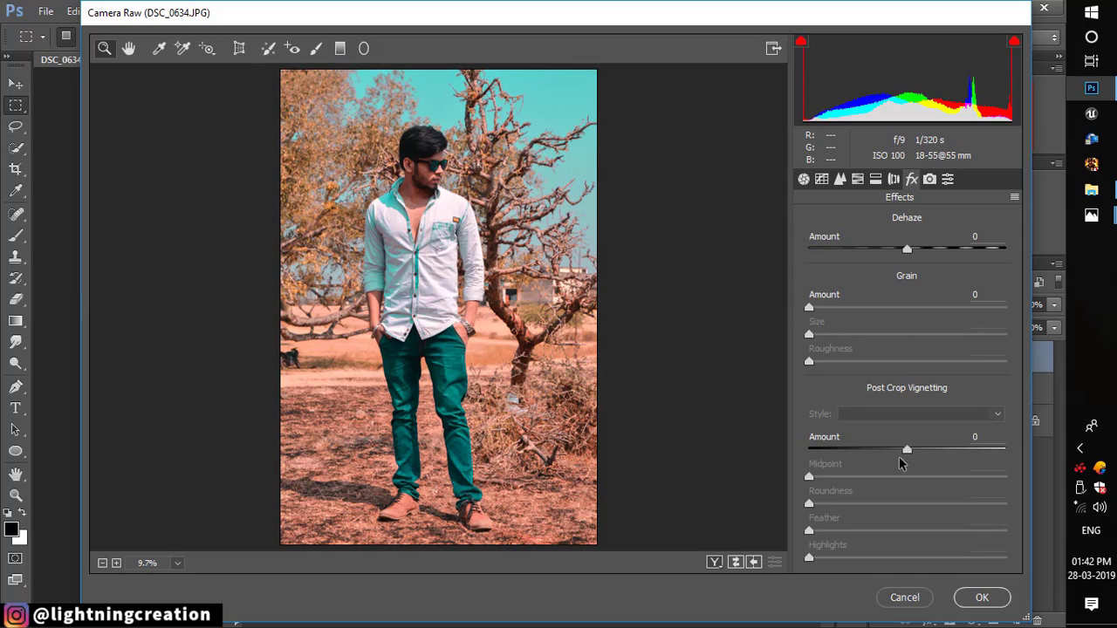
{"action": "mouse_move", "coordinate": [908, 451]}
{"action": "left_mouse_down"}
{"action": "mouse_move", "coordinate": [881, 451]}
{"action": "mouse_move", "coordinate": [890, 452]}
{"action": "left_mouse_up"}
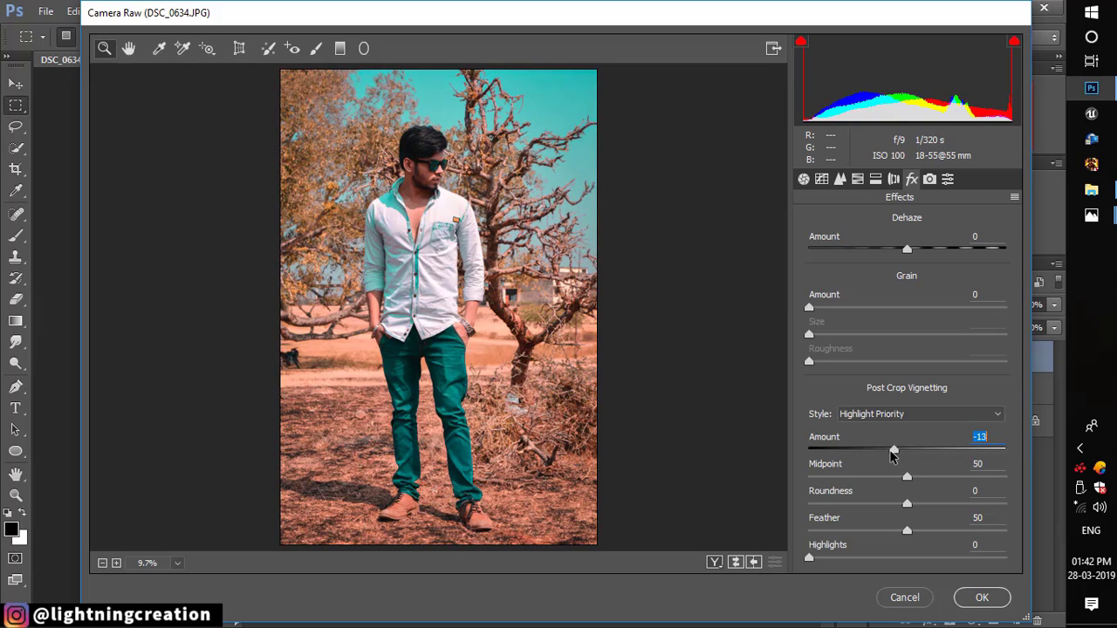
{"action": "left_click", "coordinate": [975, 602]}
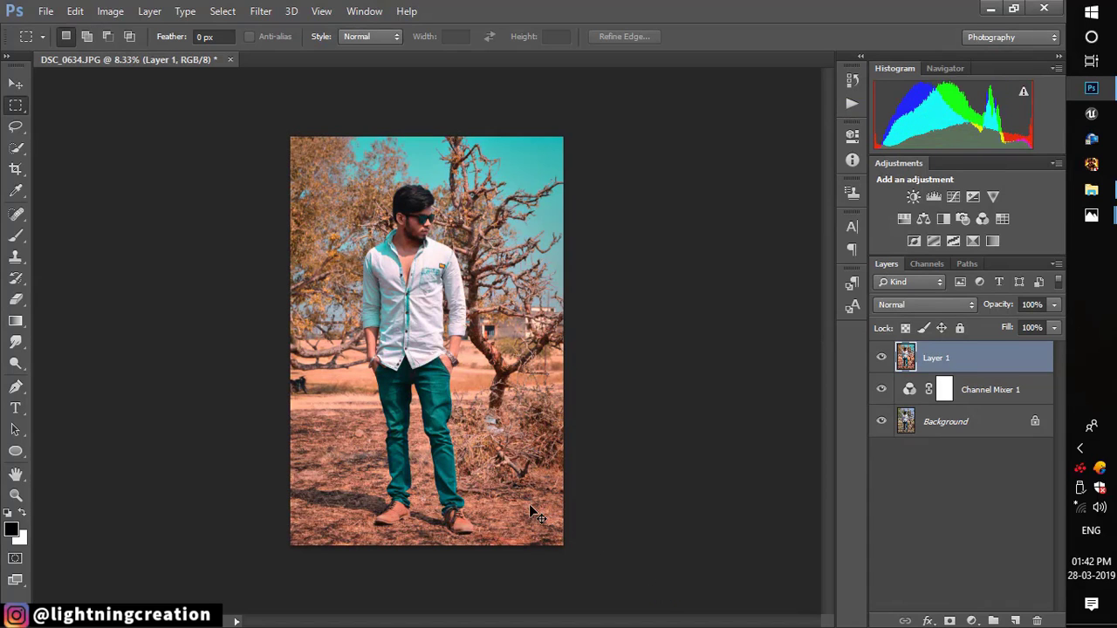
Step: Inspect the graded photo up close and hide the Channel Mixer layer for comparison
{"action": "key", "text": "ctrl+plus"}
{"action": "key", "text": "ctrl+plus"}
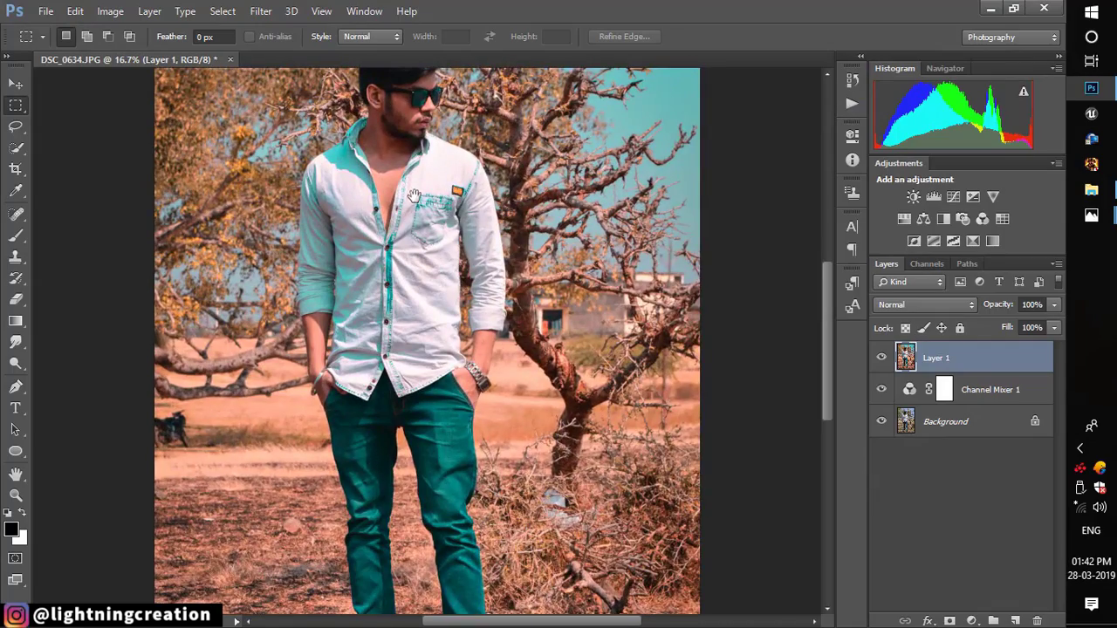
{"action": "left_click_drag", "start_coordinate": [414, 199], "coordinate": [439, 162]}
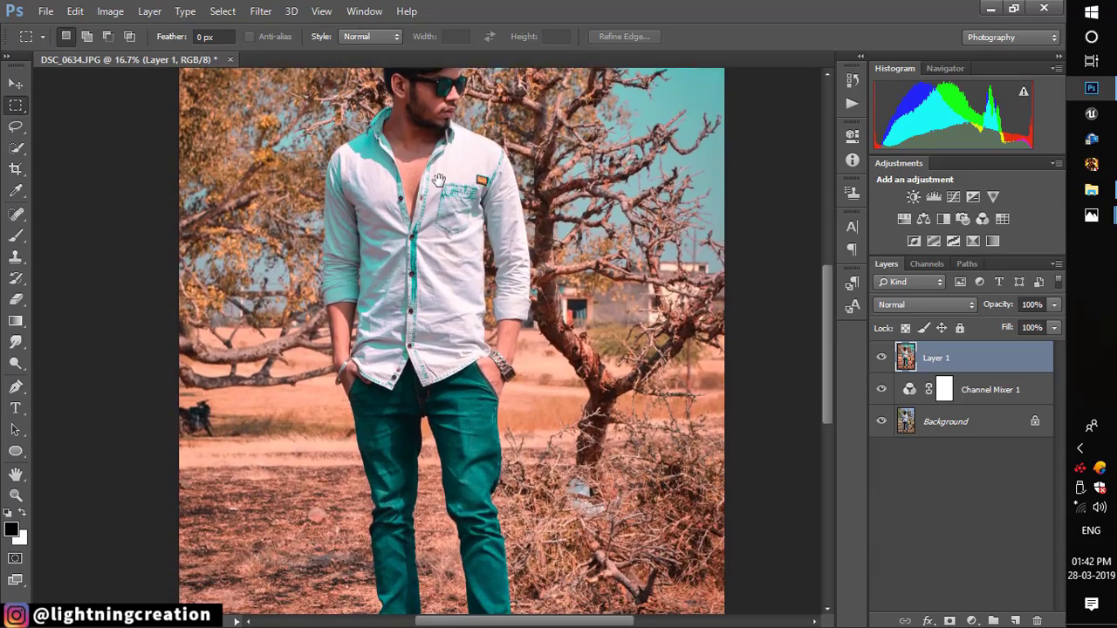
{"action": "left_click", "coordinate": [881, 389]}
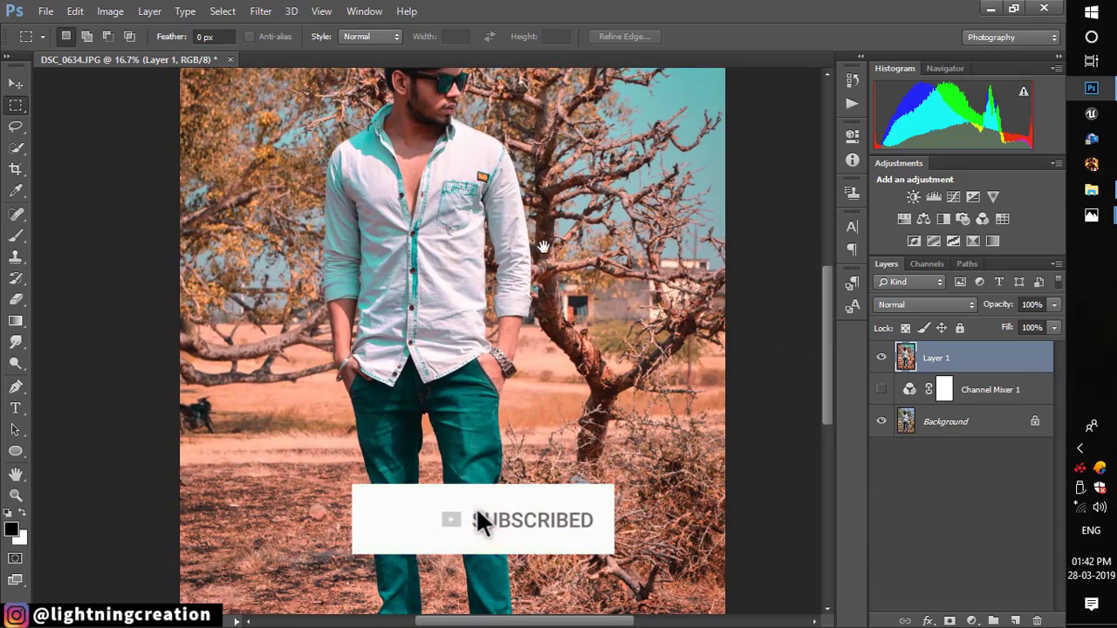
Step: Compare the original and graded portrait by hiding and showing Layer 1 twice, leaving the layer visible
{"action": "left_click_drag", "start_coordinate": [541, 244], "coordinate": [540, 272]}
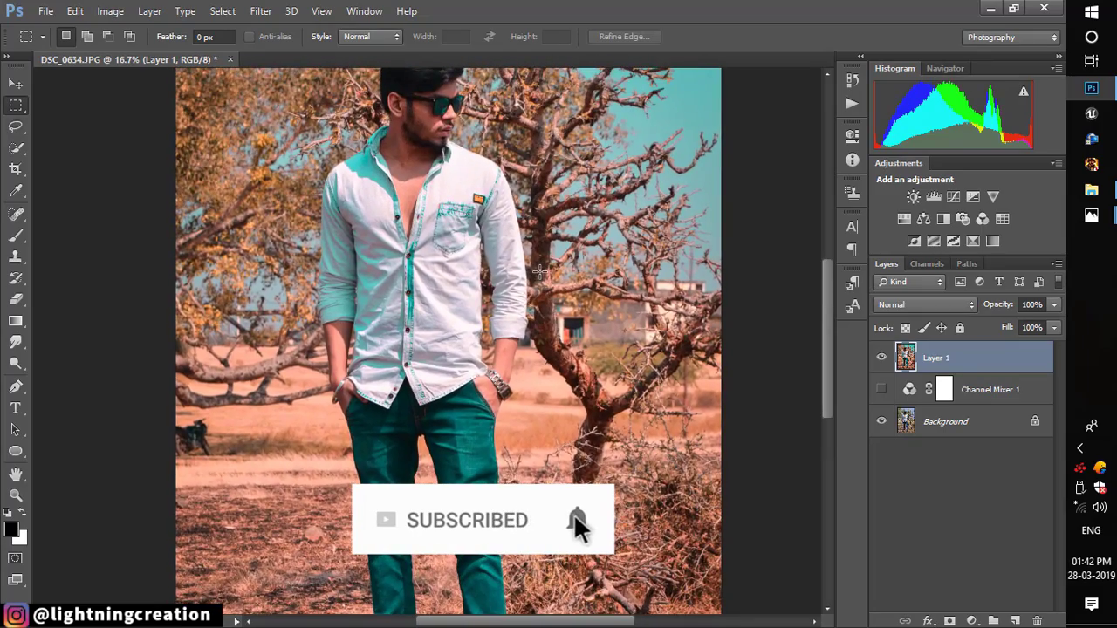
{"action": "key", "text": "ctrl+minus"}
{"action": "key", "text": "ctrl+minus"}
{"action": "key", "text": "ctrl+plus"}
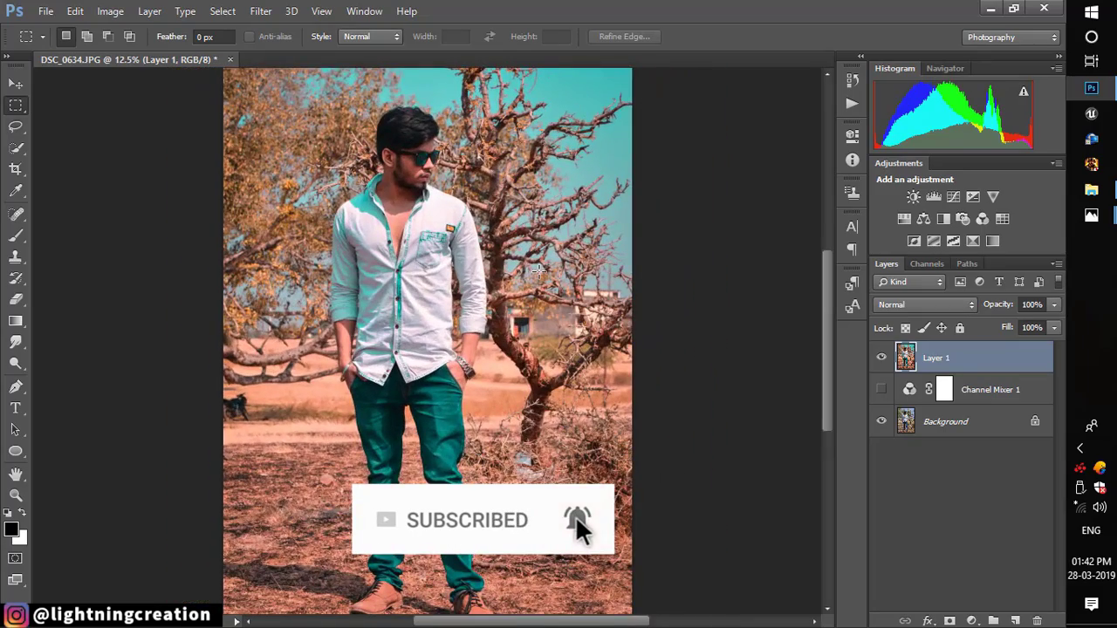
{"action": "left_click", "coordinate": [881, 358]}
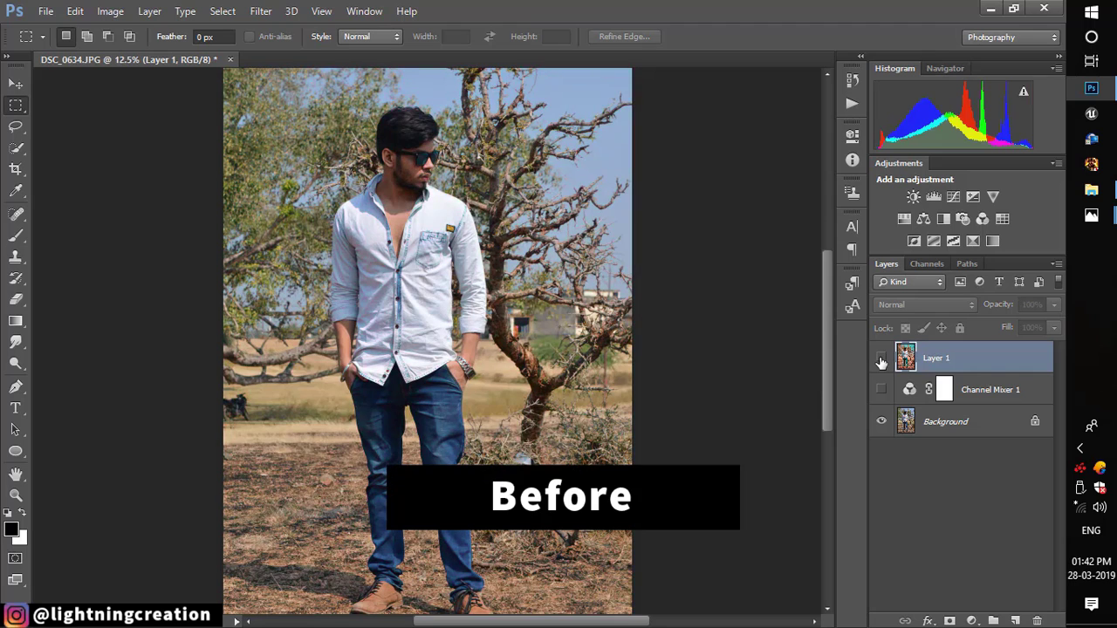
{"action": "left_click", "coordinate": [881, 358]}
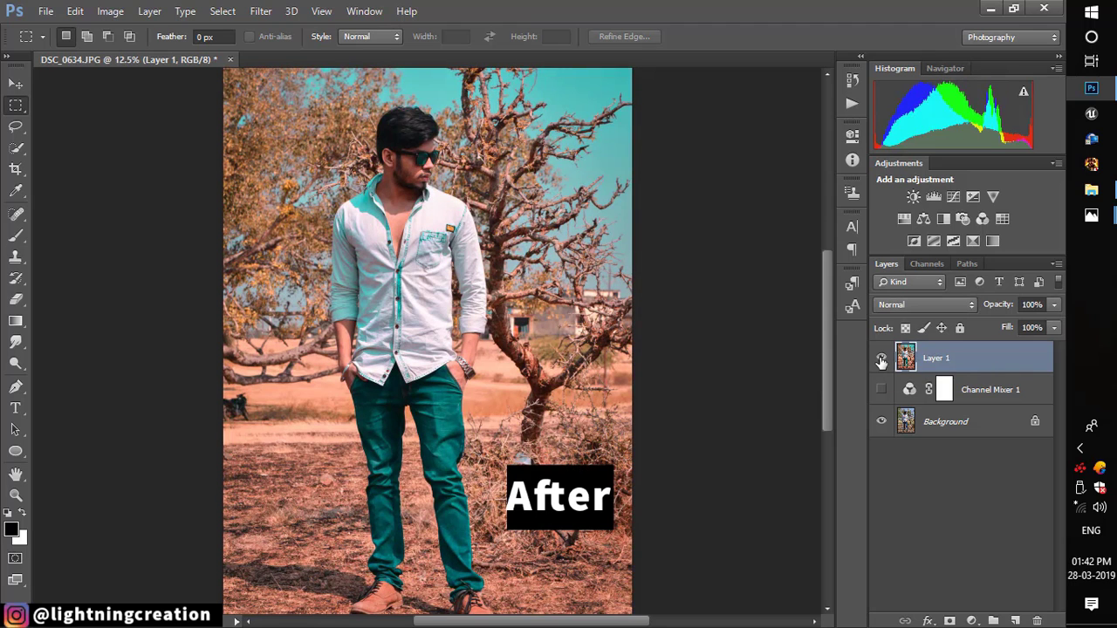
{"action": "left_click", "coordinate": [881, 357]}
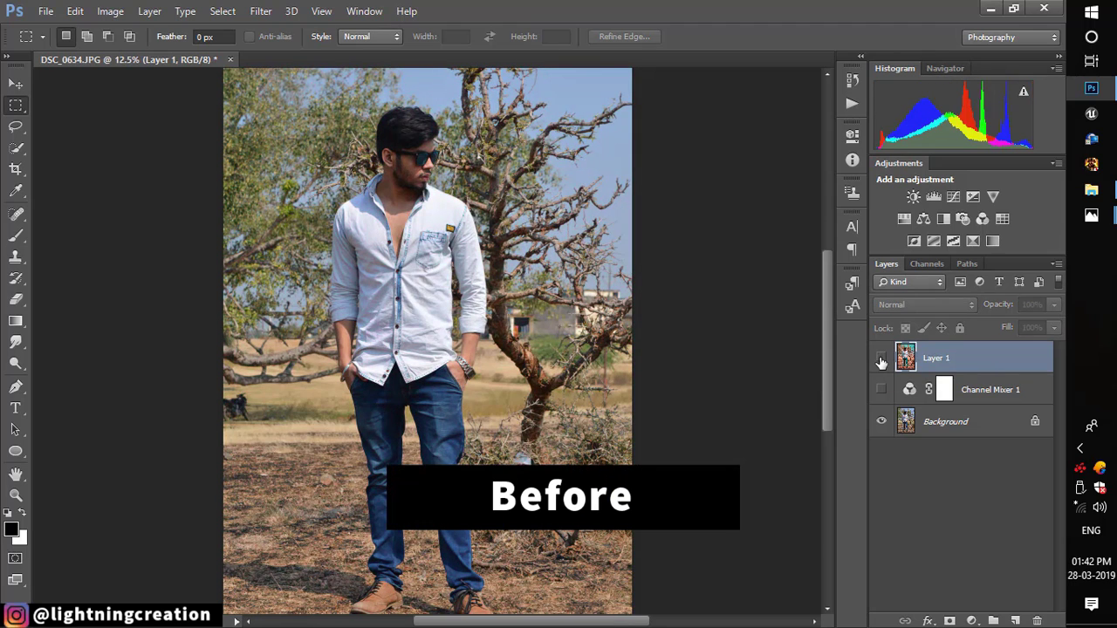
{"action": "left_click", "coordinate": [882, 357]}
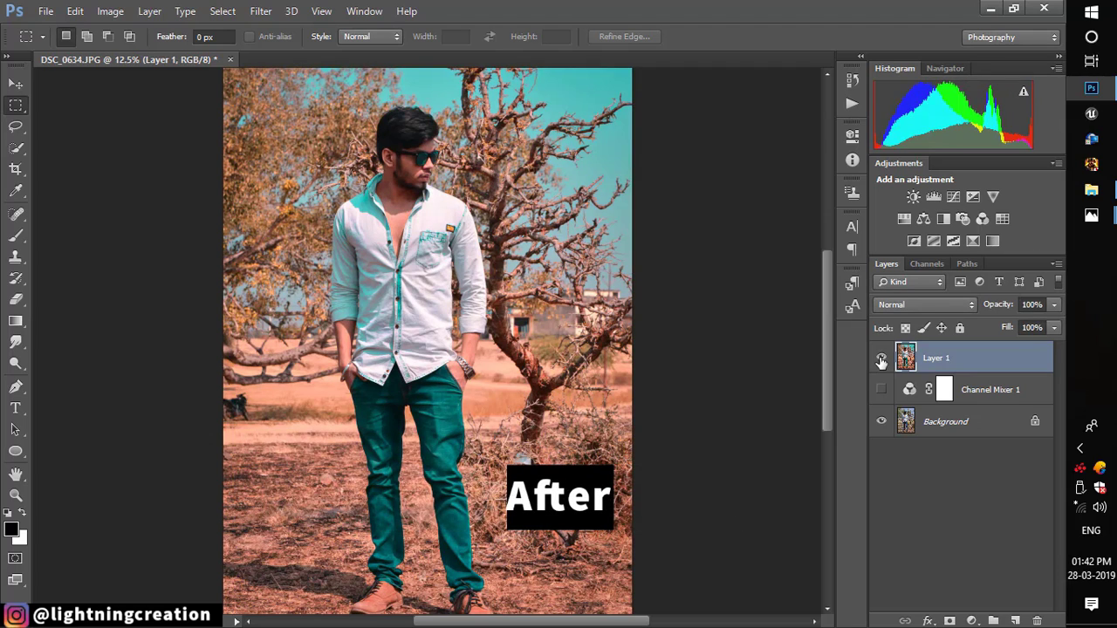